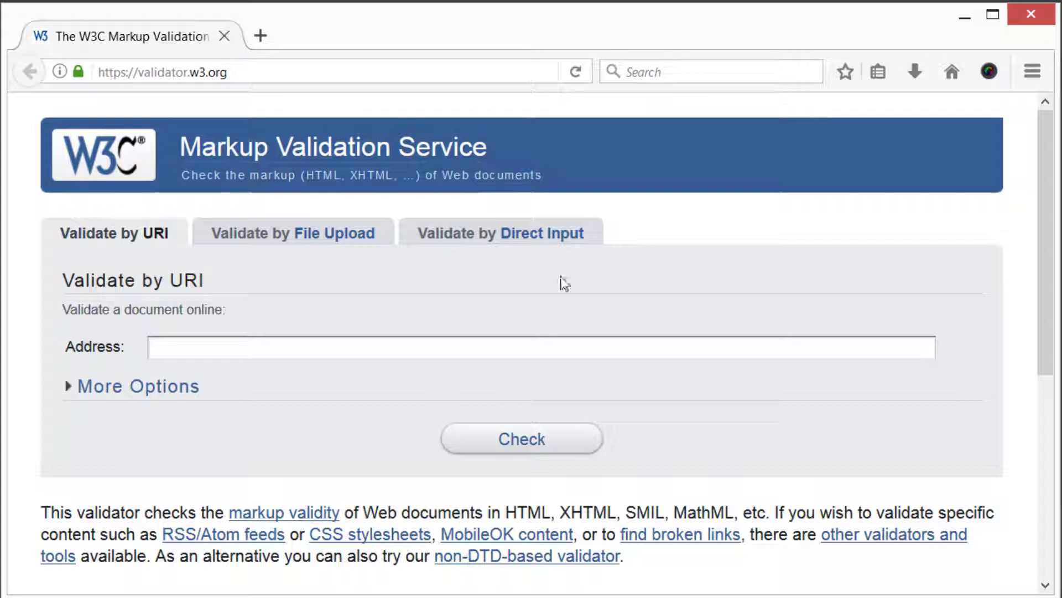
# Switch to the desktop, open the Website file in Adobe Muse, and export the site as HTML with the Typekit link accepted.
pyautogui.click(961, 16)
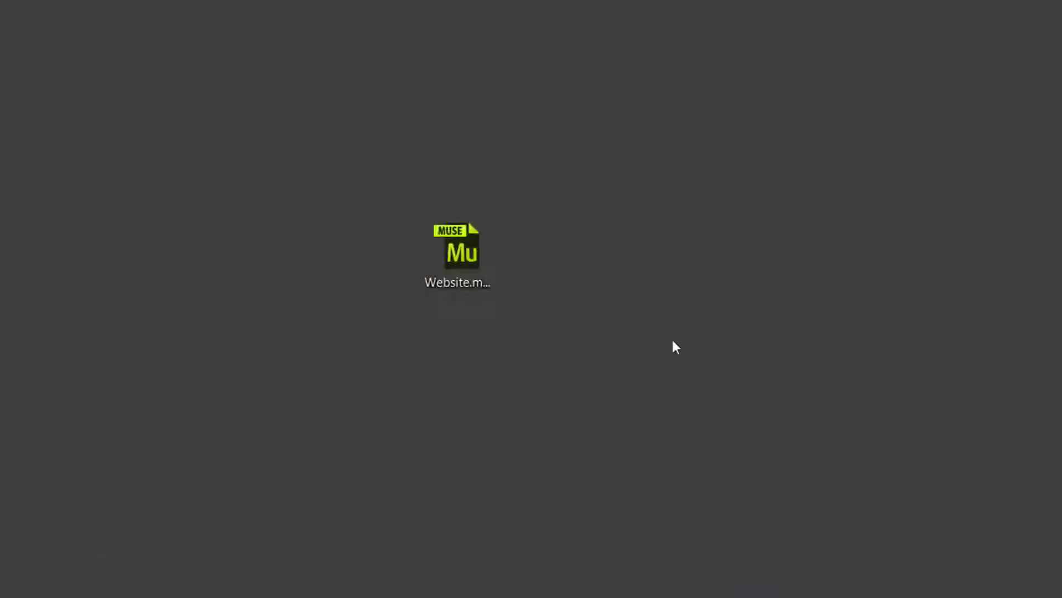
pyautogui.doubleClick(474, 247)
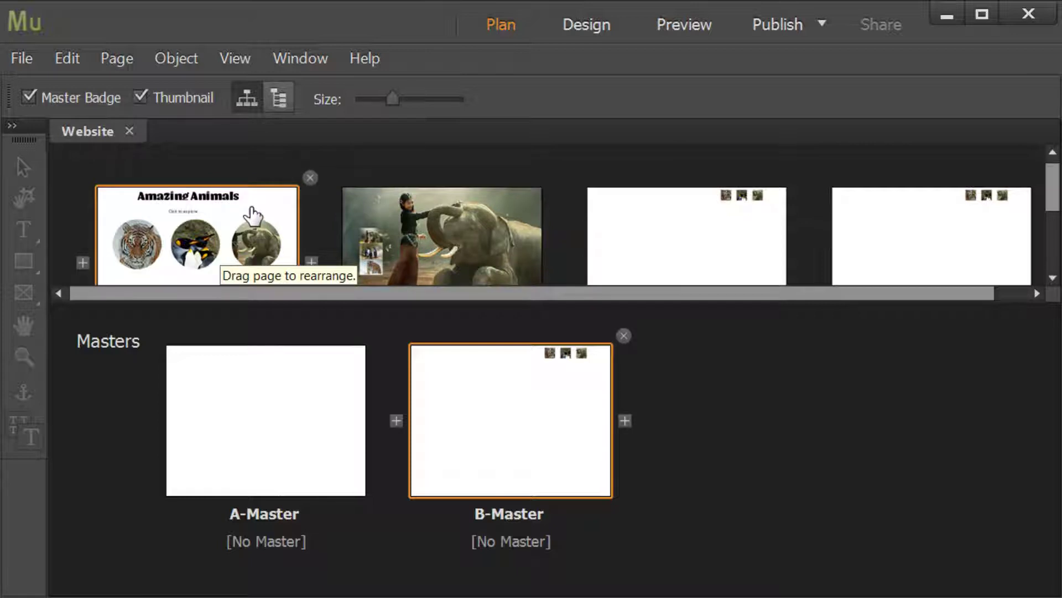
pyautogui.click(27, 56)
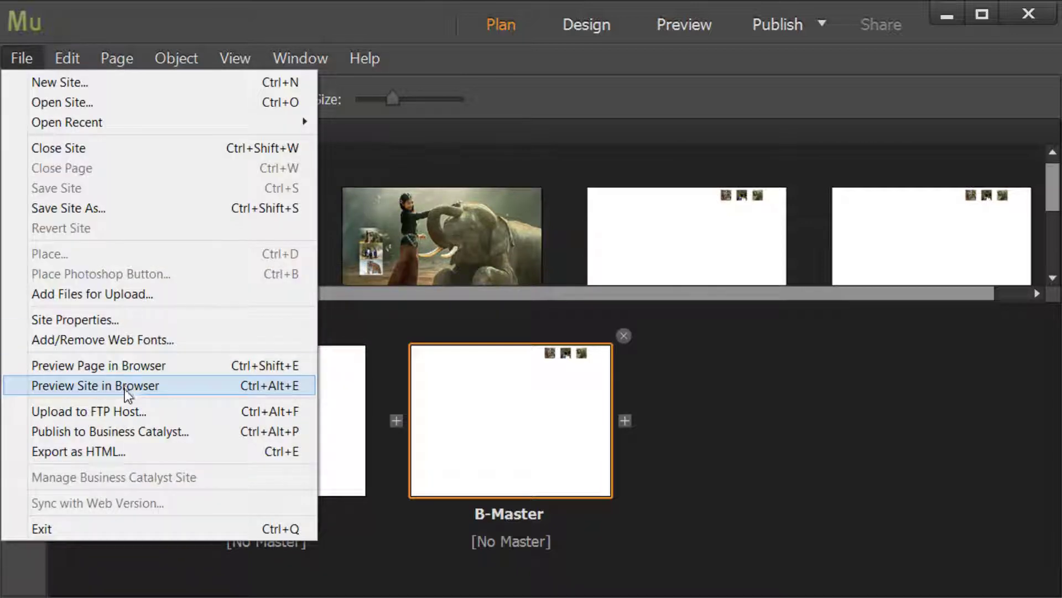
pyautogui.click(125, 452)
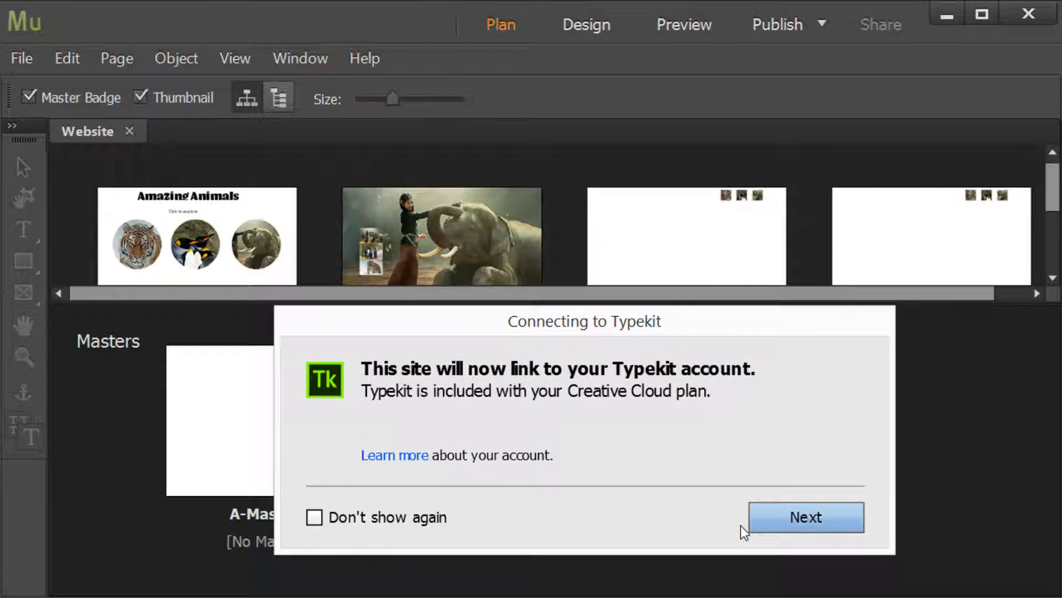
pyautogui.click(809, 511)
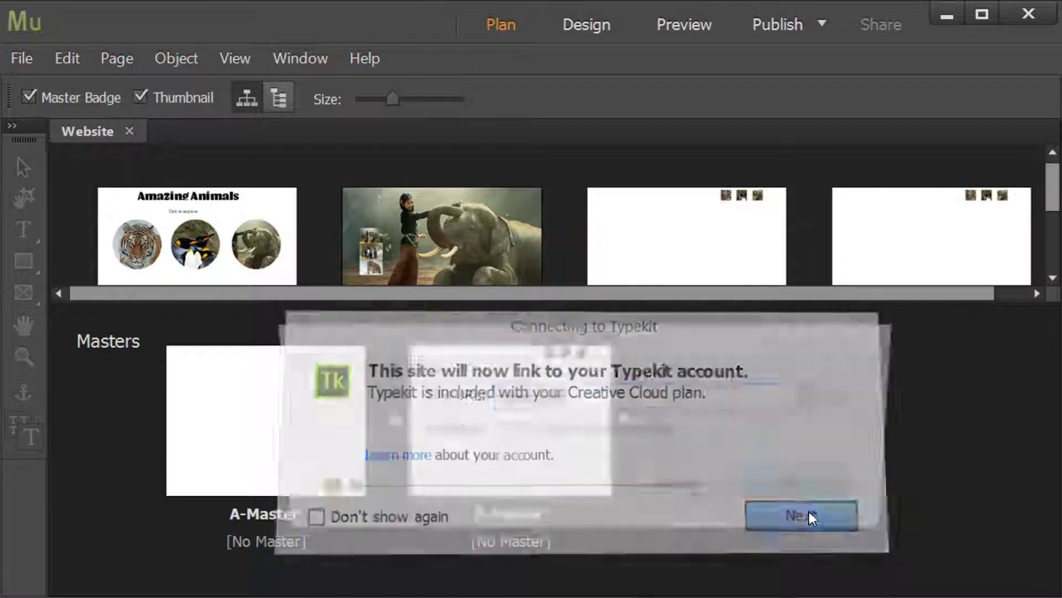
pyautogui.click(808, 498)
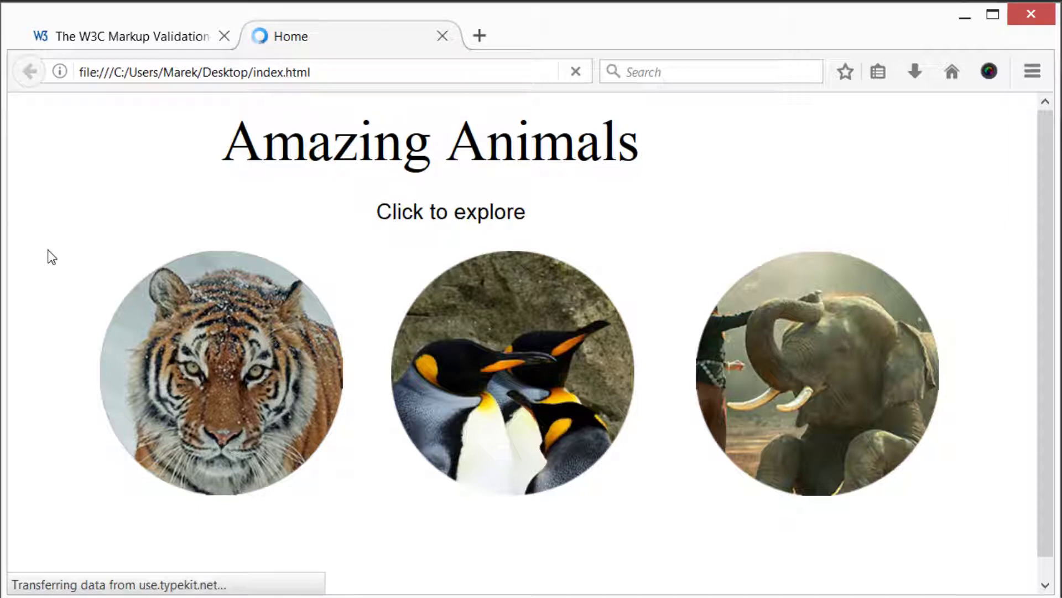
# View the page source of the exported index.html in the browser and copy all of its code.
pyautogui.rightClick(111, 211)
pyautogui.click(204, 329)
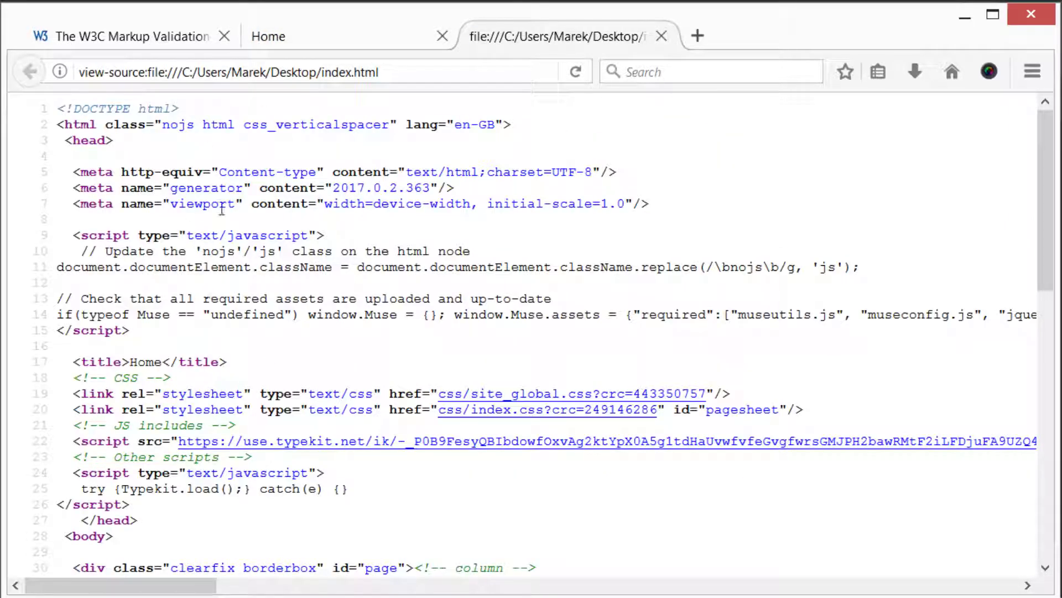
pyautogui.scroll(-13, 359, 451)
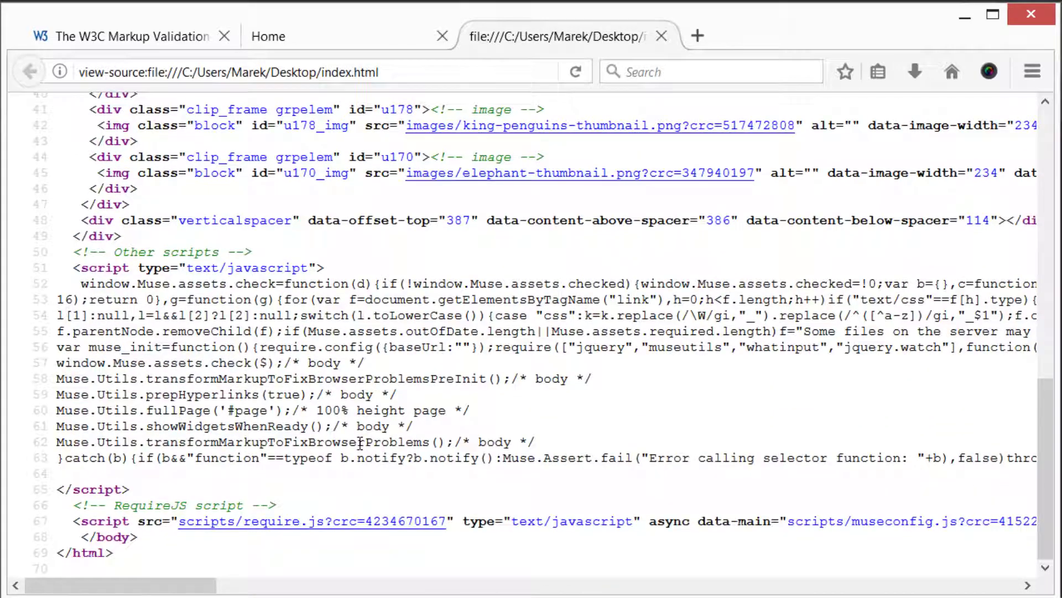
pyautogui.hotkey('ctrl', 'a')
pyautogui.scroll(13, 360, 445)
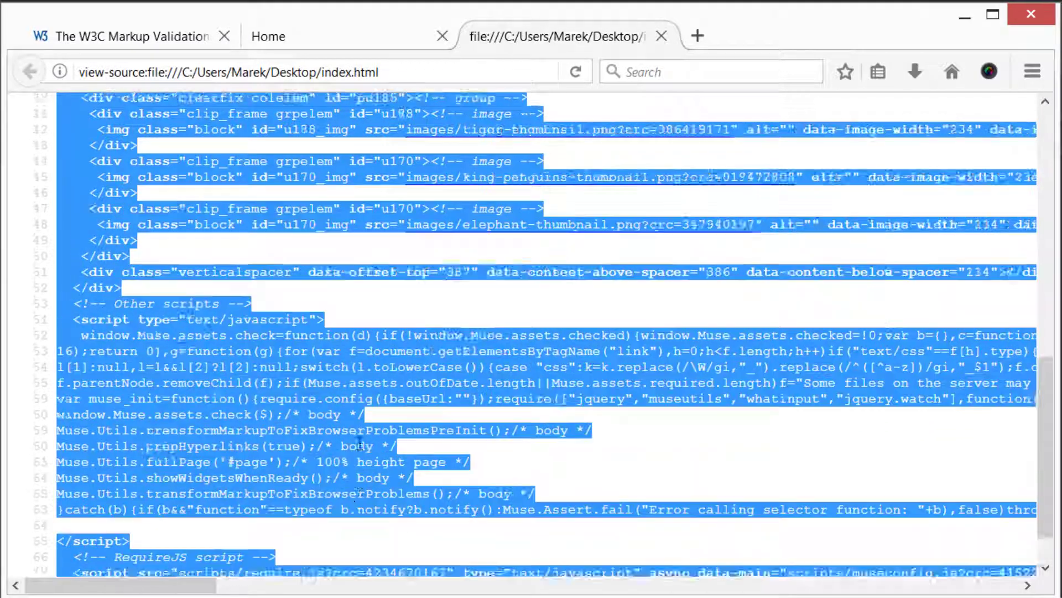
# Paste the copied code into the W3C Markup Validation Service as direct input and run the check.
pyautogui.click(188, 37)
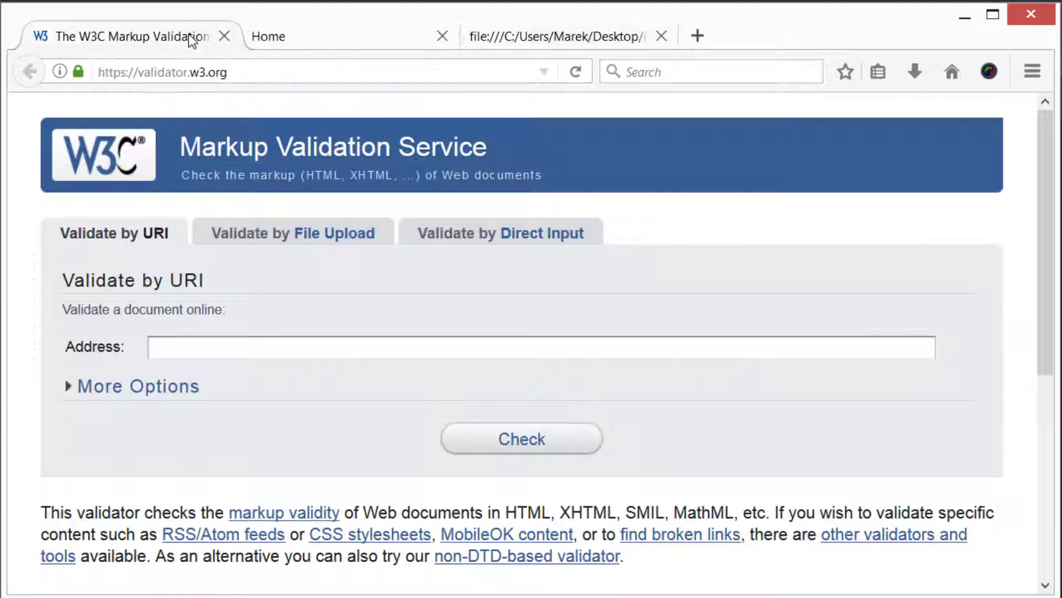
pyautogui.click(497, 239)
pyautogui.click(396, 382)
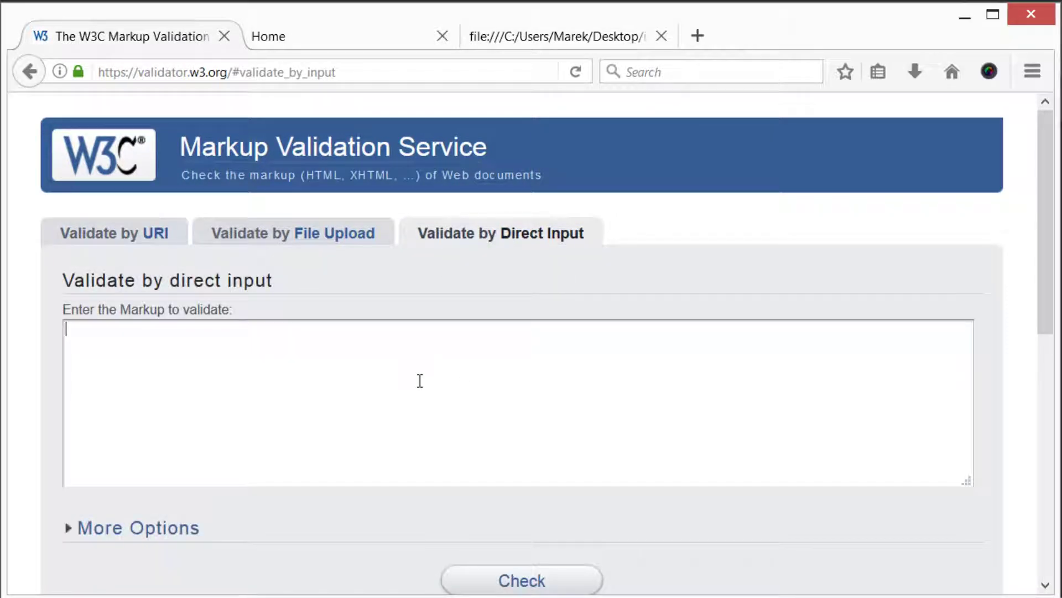
pyautogui.hotkey('ctrl', 'v')
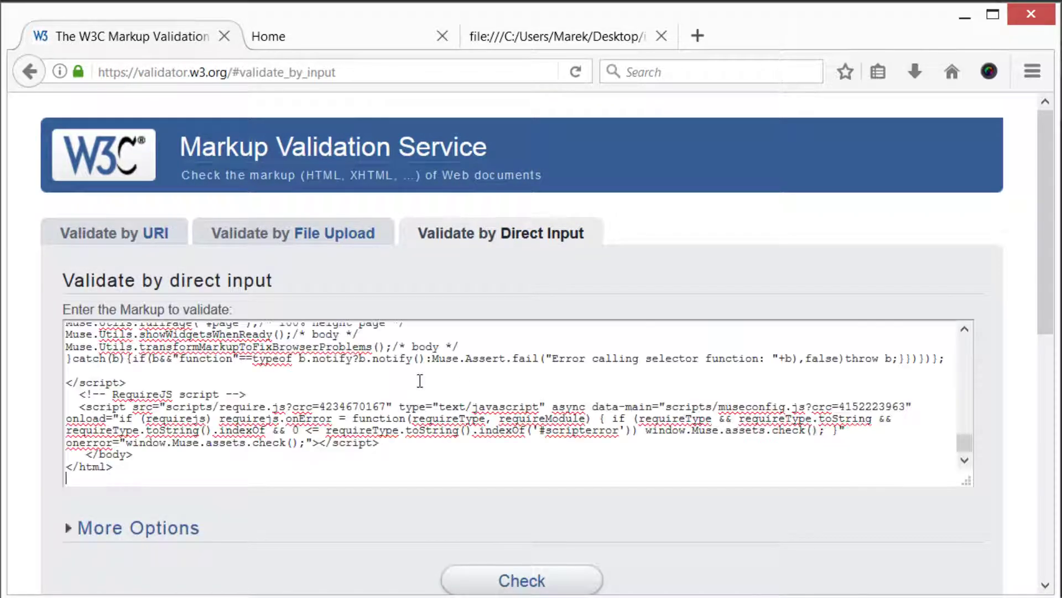
pyautogui.click(526, 578)
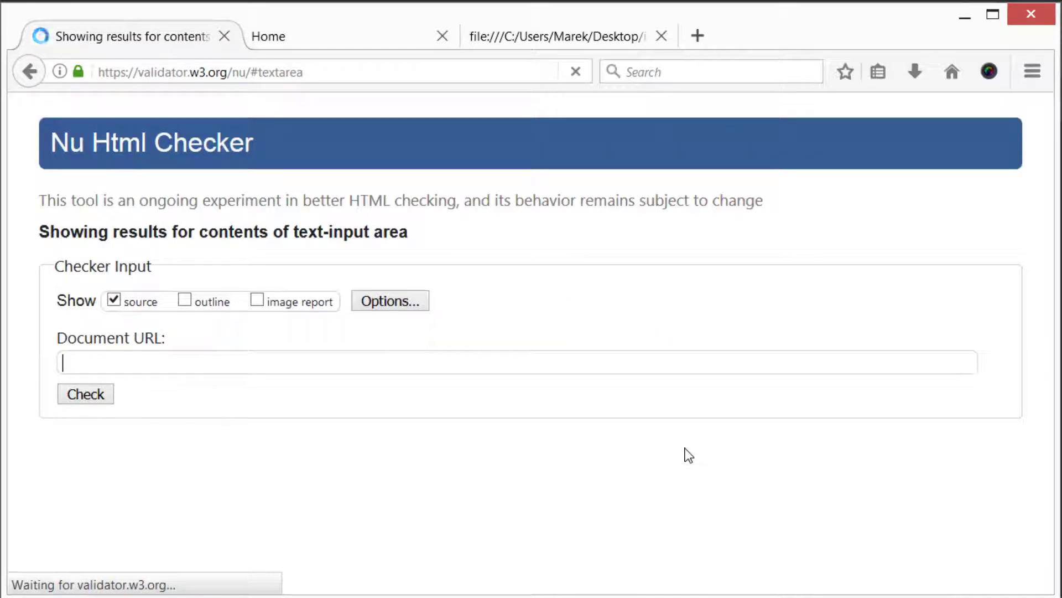
# Read the validation result message for the submitted markup.
pyautogui.scroll(-3, 689, 454)
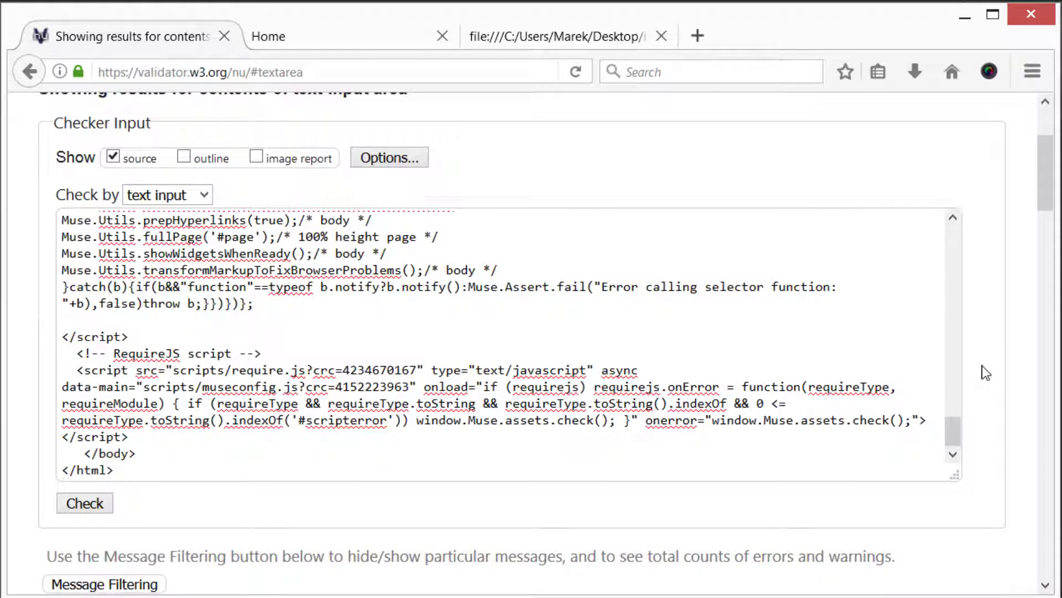
pyautogui.scroll(-6, 984, 372)
pyautogui.scroll(-2, 984, 373)
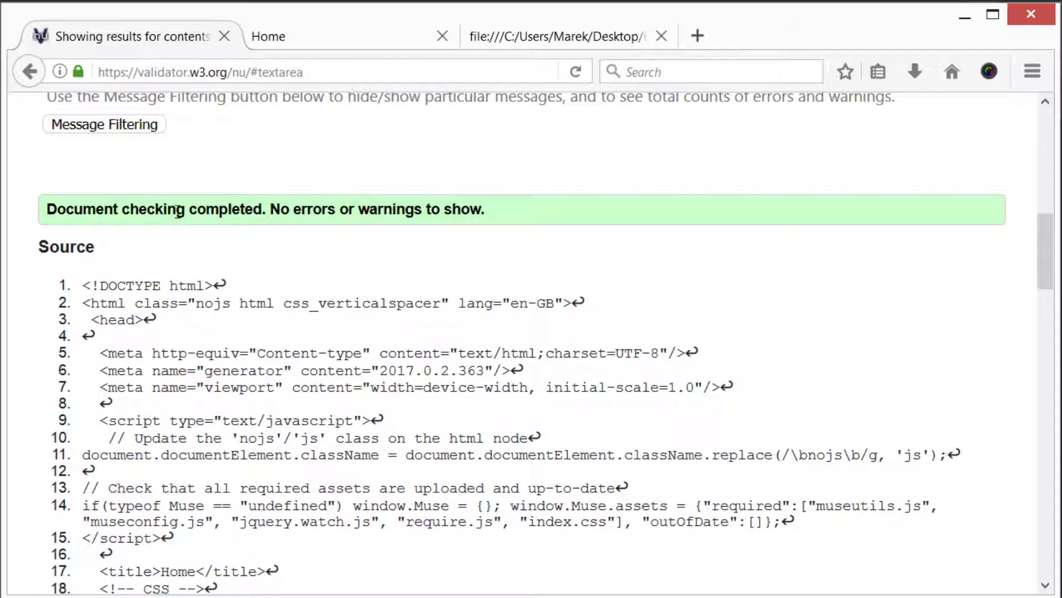
pyautogui.moveTo(47, 209); pyautogui.dragTo(489, 221)
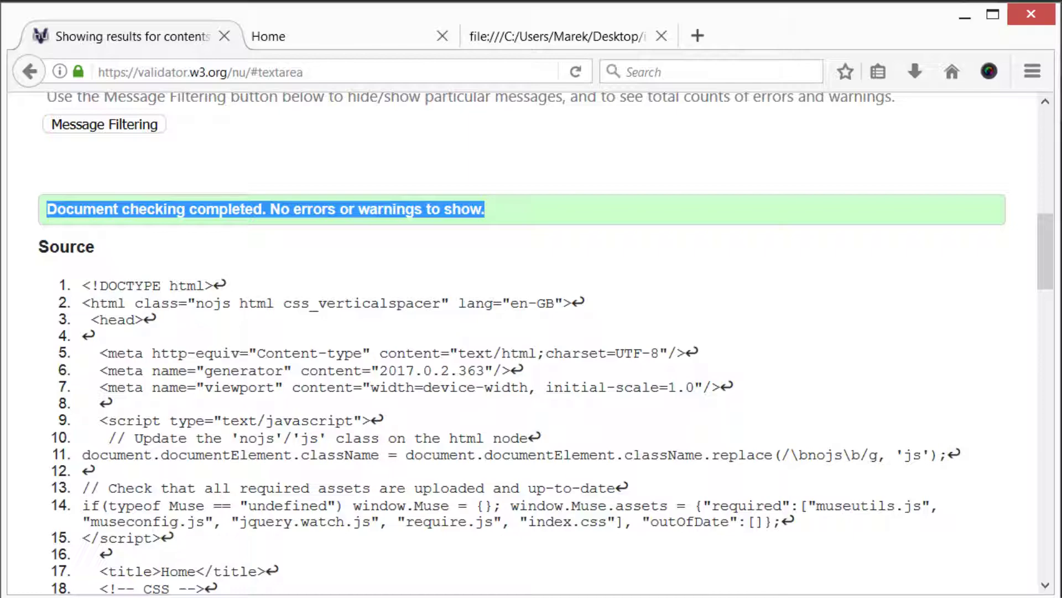
# Delete the empty alt attributes from the elephant, king penguins and tiger thumbnail img tags and check the markup again.
pyautogui.scroll(12, 437, 310)
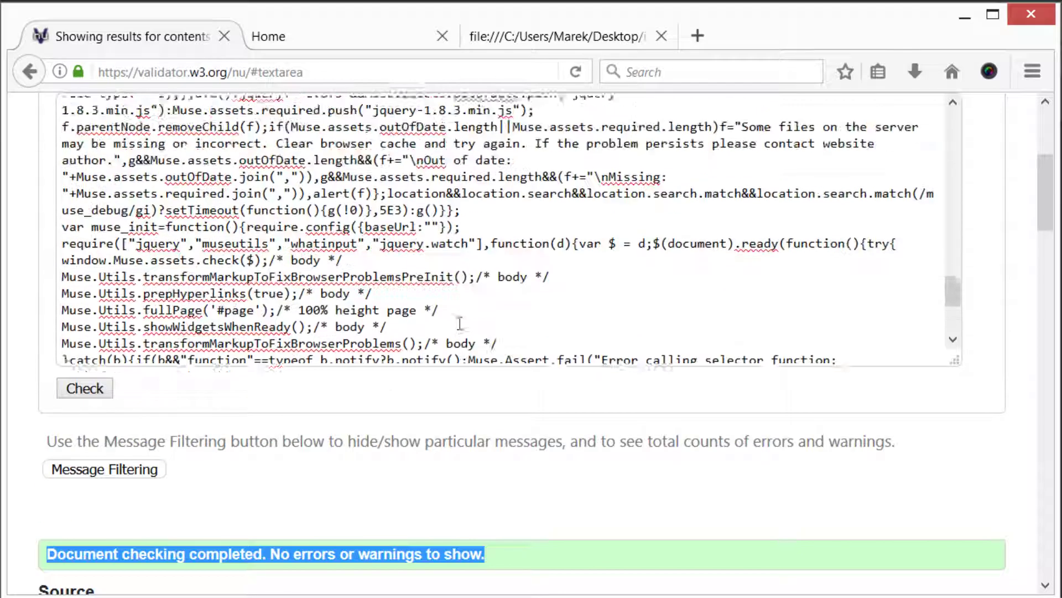
pyautogui.scroll(12, 437, 310)
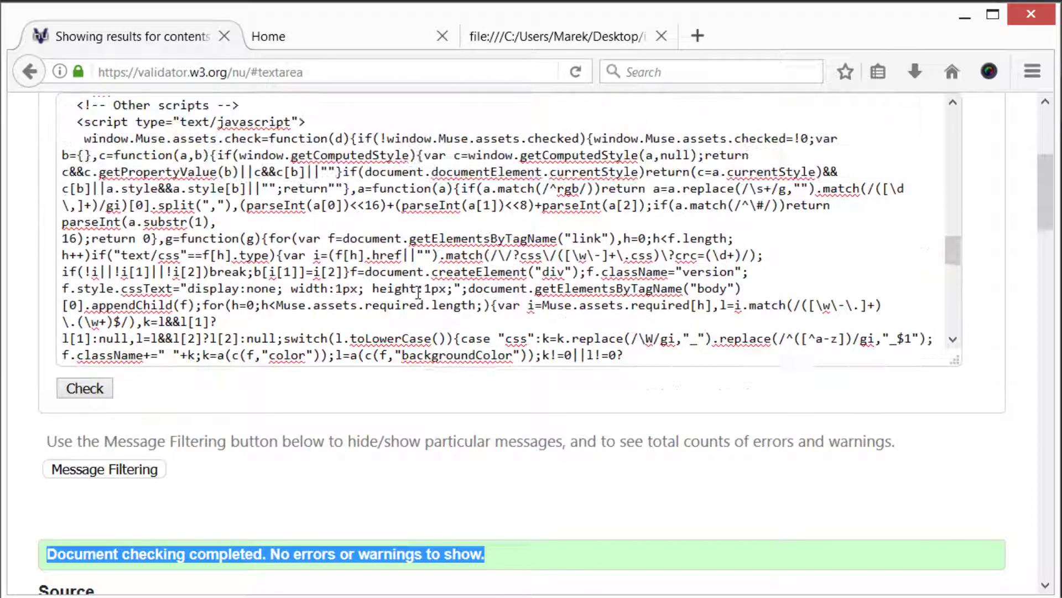
pyautogui.scroll(3, 418, 292)
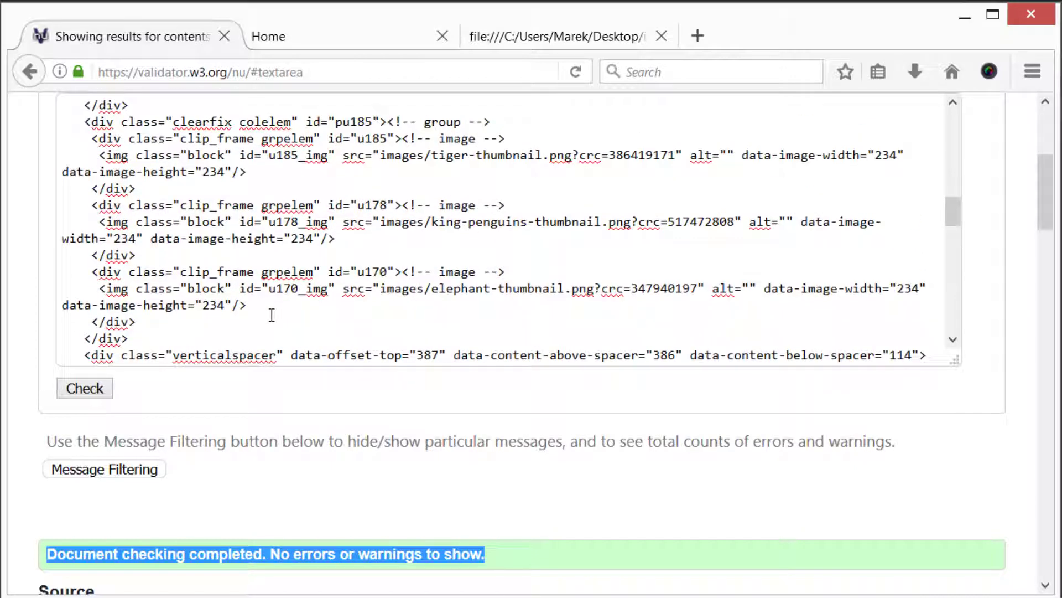
pyautogui.click(745, 288)
pyautogui.moveTo(756, 287); pyautogui.dragTo(712, 288)
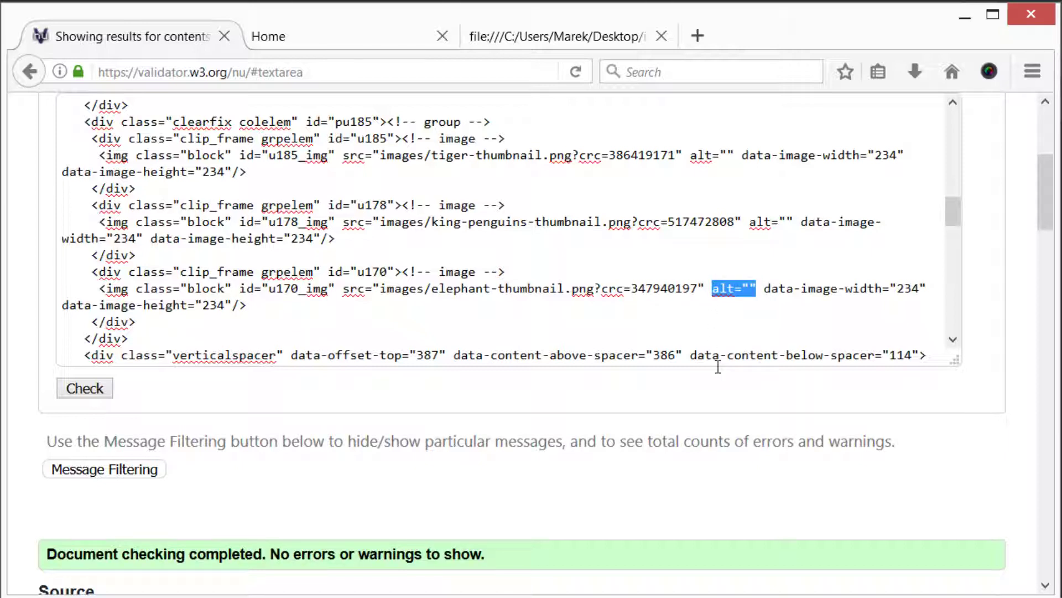
pyautogui.press('Delete')
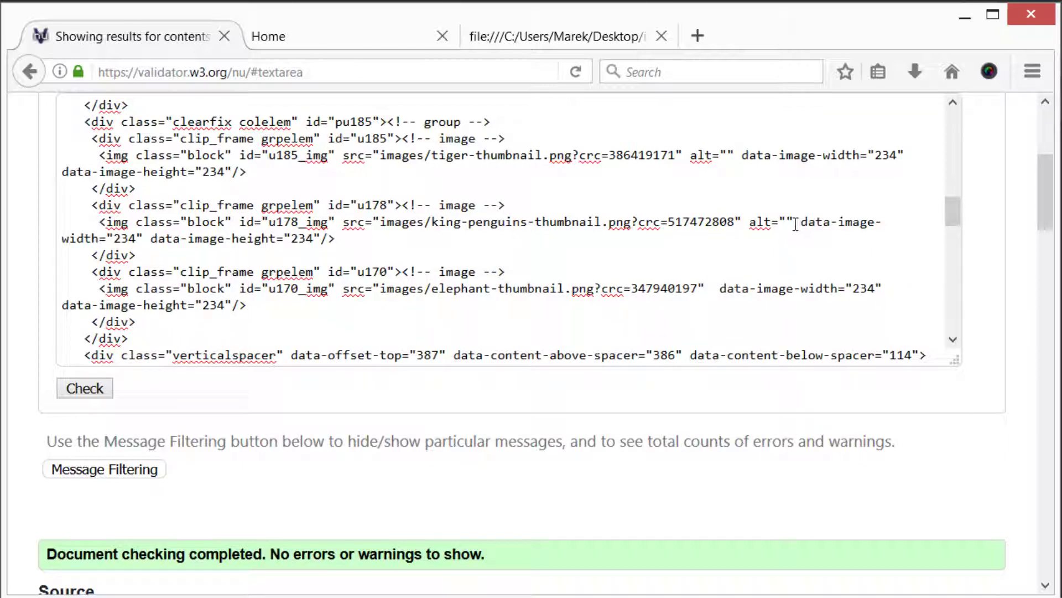
pyautogui.moveTo(793, 222); pyautogui.dragTo(750, 224)
pyautogui.press('Delete')
pyautogui.moveTo(735, 155); pyautogui.dragTo(689, 158)
pyautogui.press('Delete')
pyautogui.click(109, 395)
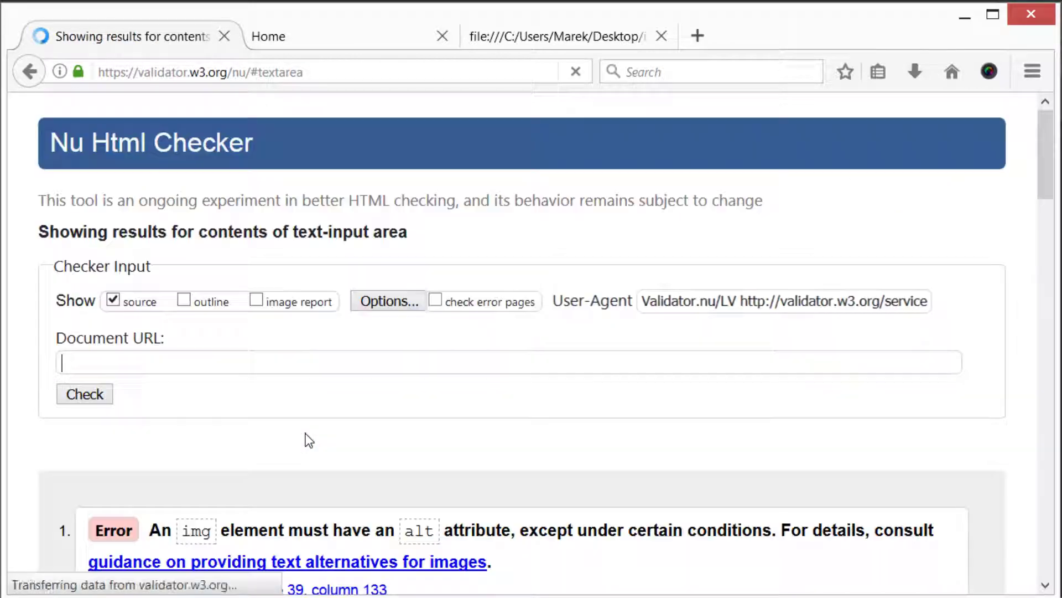
# Examine the checker's messages about the img elements and their alt attribute.
pyautogui.scroll(-4, 309, 383)
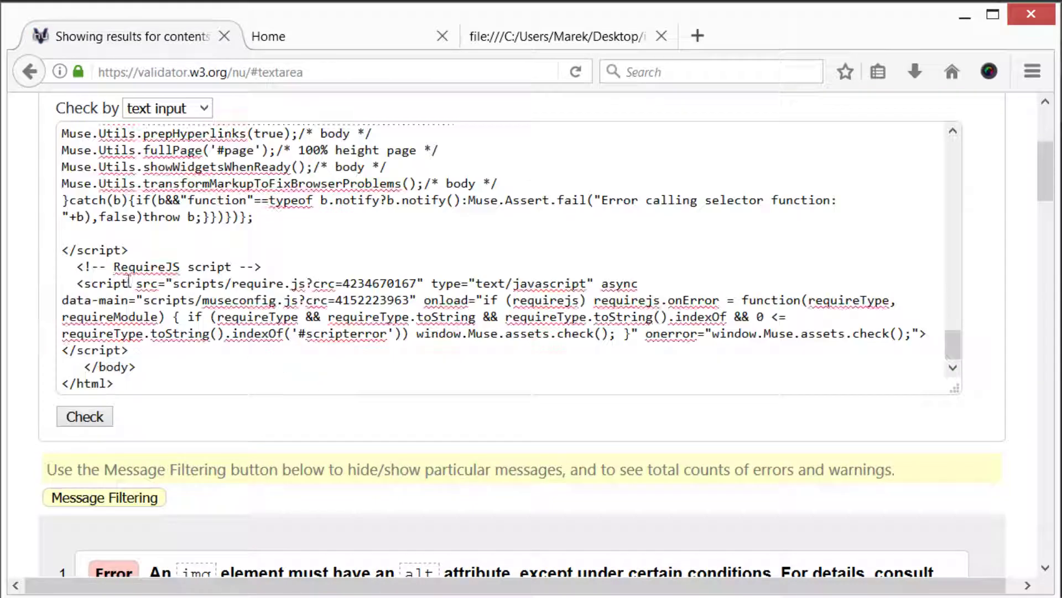
pyautogui.scroll(-2, 164, 339)
pyautogui.scroll(-4, 164, 340)
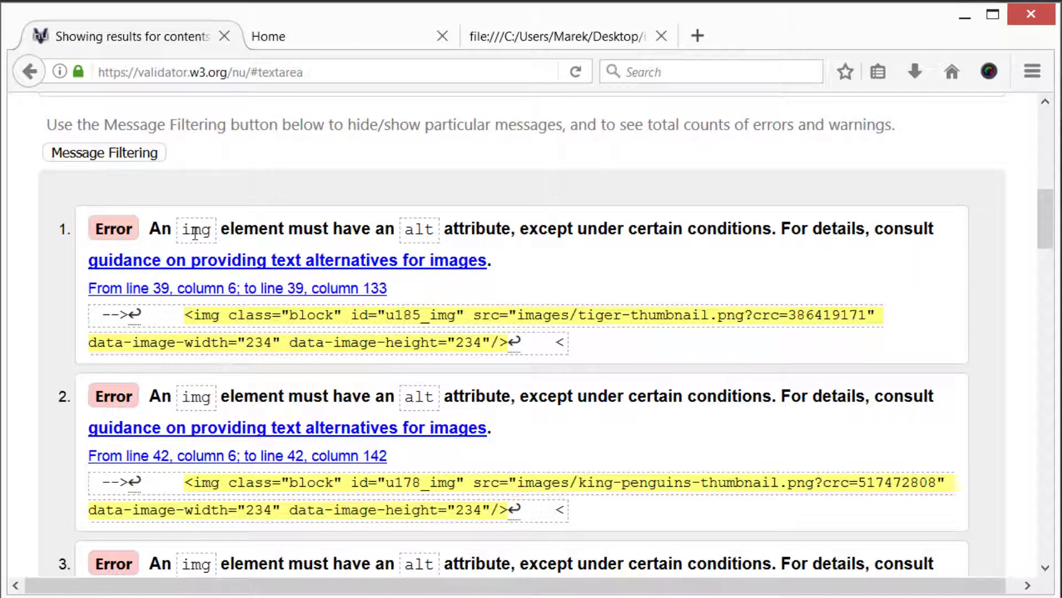
pyautogui.doubleClick(196, 229)
pyautogui.doubleClick(419, 229)
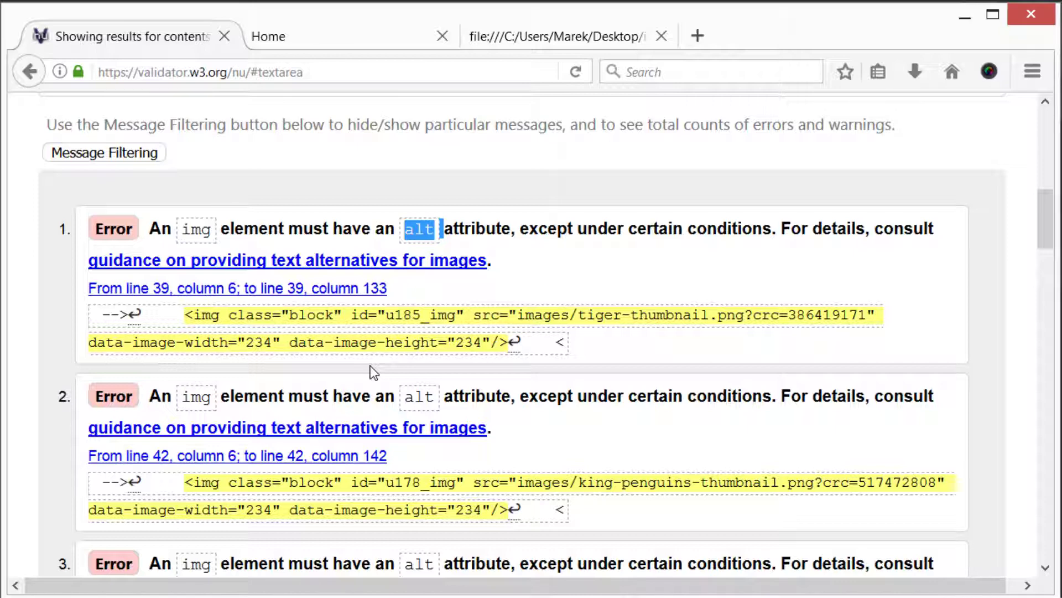
pyautogui.scroll(-3, 372, 371)
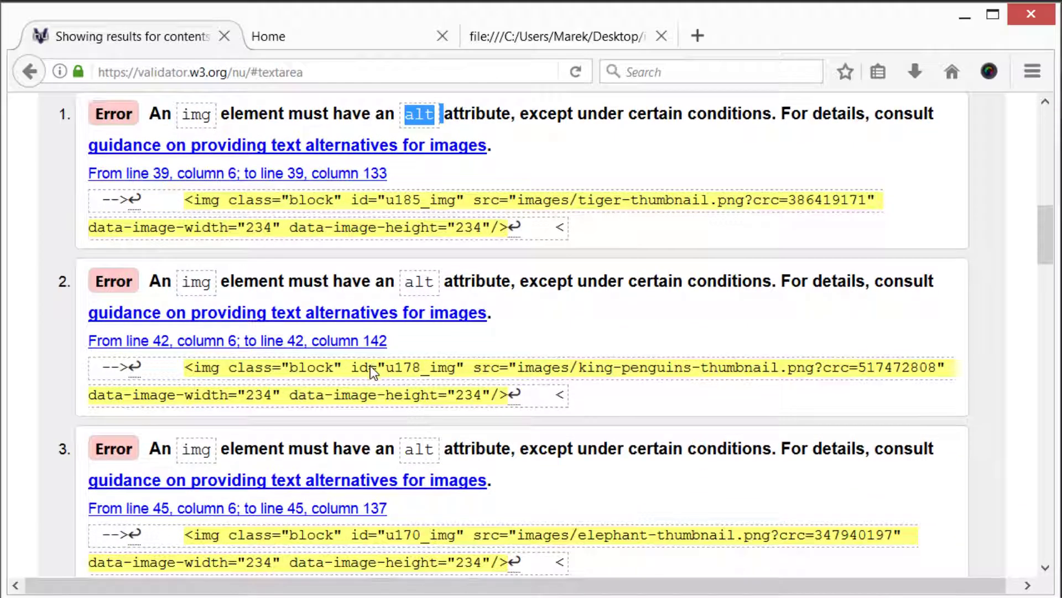
# Replace all the markup in the checker's text input with the originally copied page code.
pyautogui.scroll(15, 372, 365)
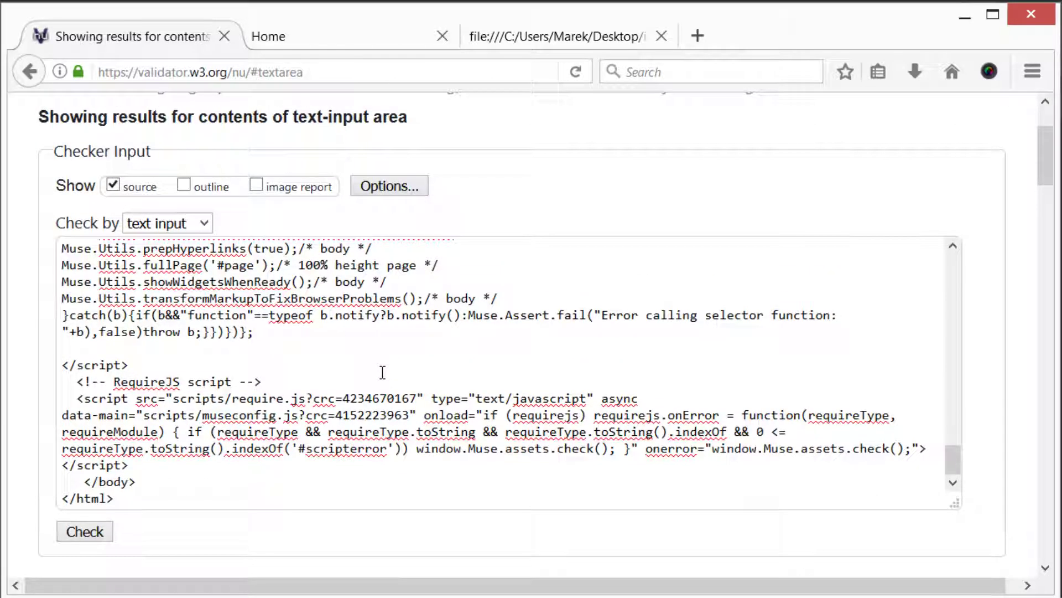
pyautogui.hotkey('ctrl', 'a')
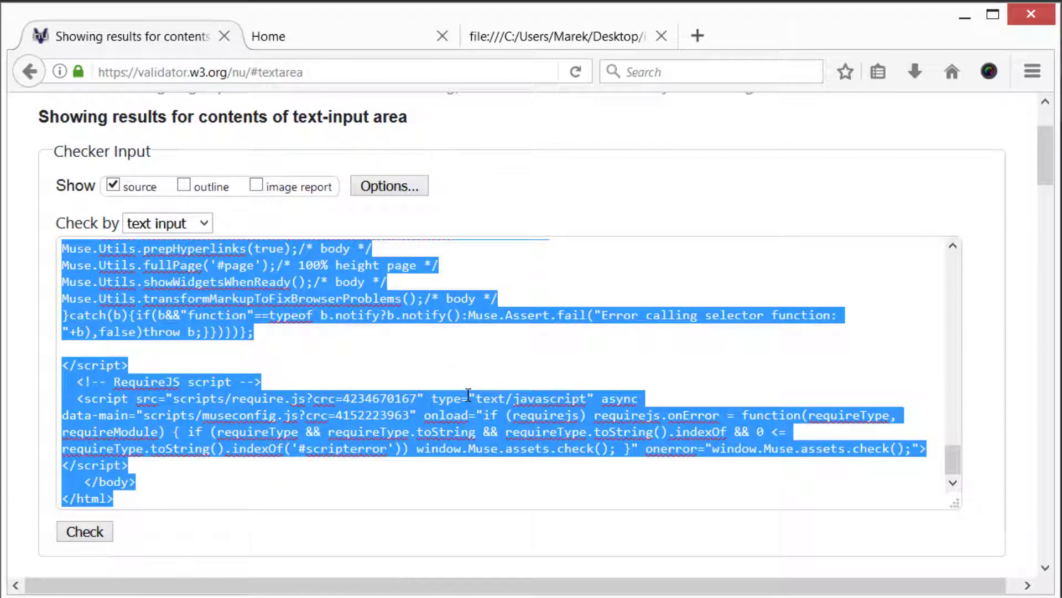
pyautogui.hotkey('ctrl', 'End')
# Set the elephant thumbnail's alt text in the markup to "this is an image of a cat" and place the cursor in the penguins' alt value.
pyautogui.scroll(10, 494, 394)
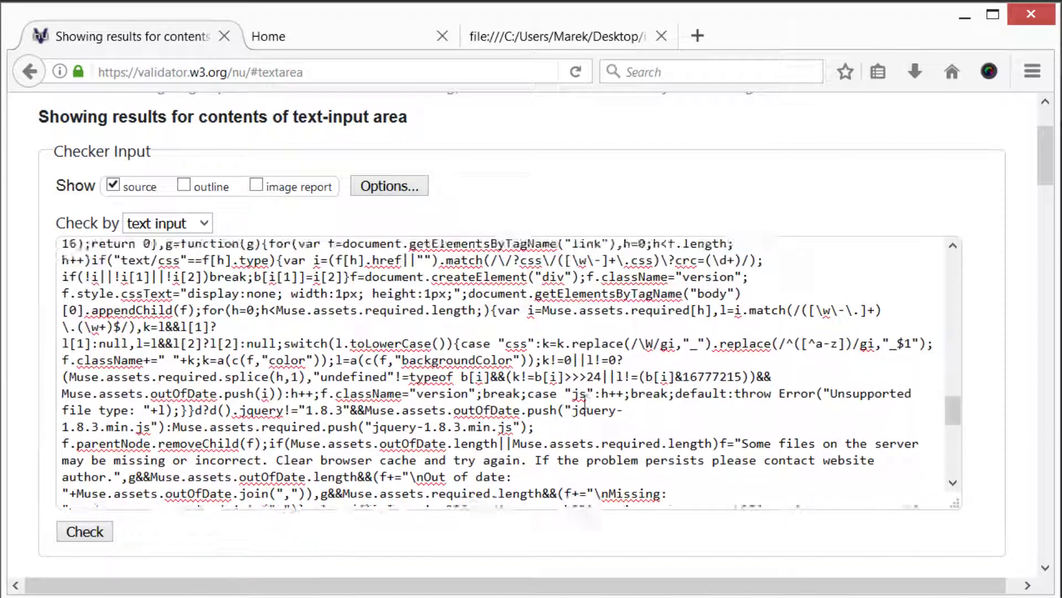
pyautogui.scroll(2, 584, 408)
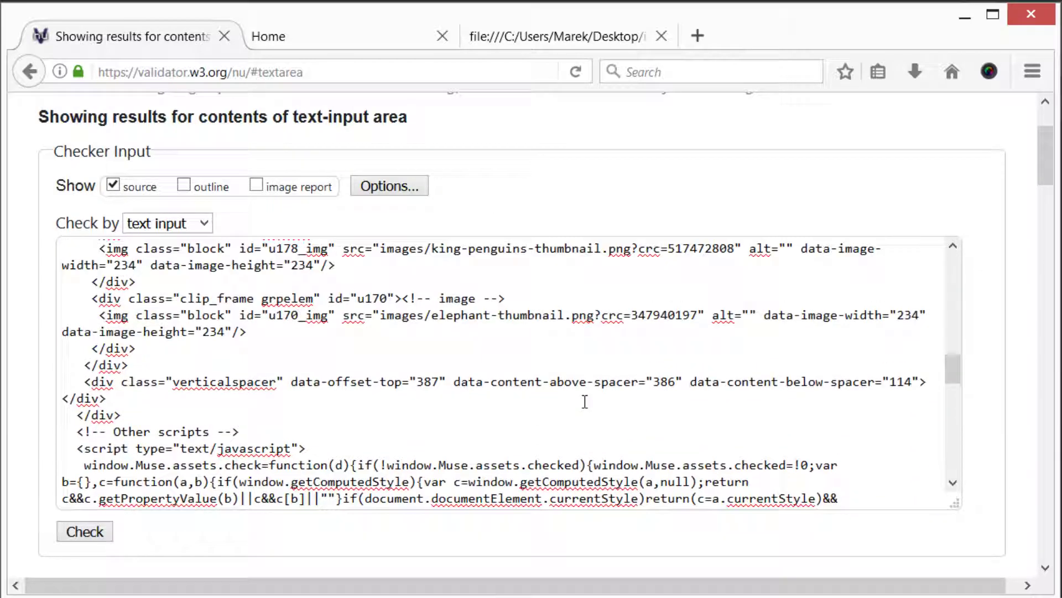
pyautogui.click(751, 315)
pyautogui.write('this is ')
pyautogui.write('an image of a c')
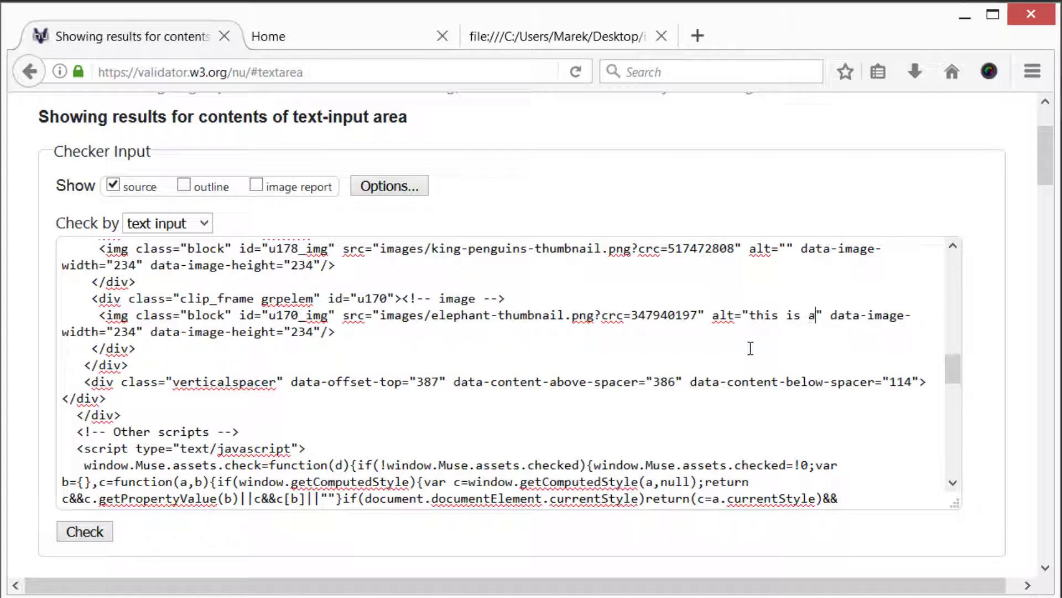
pyautogui.write('at')
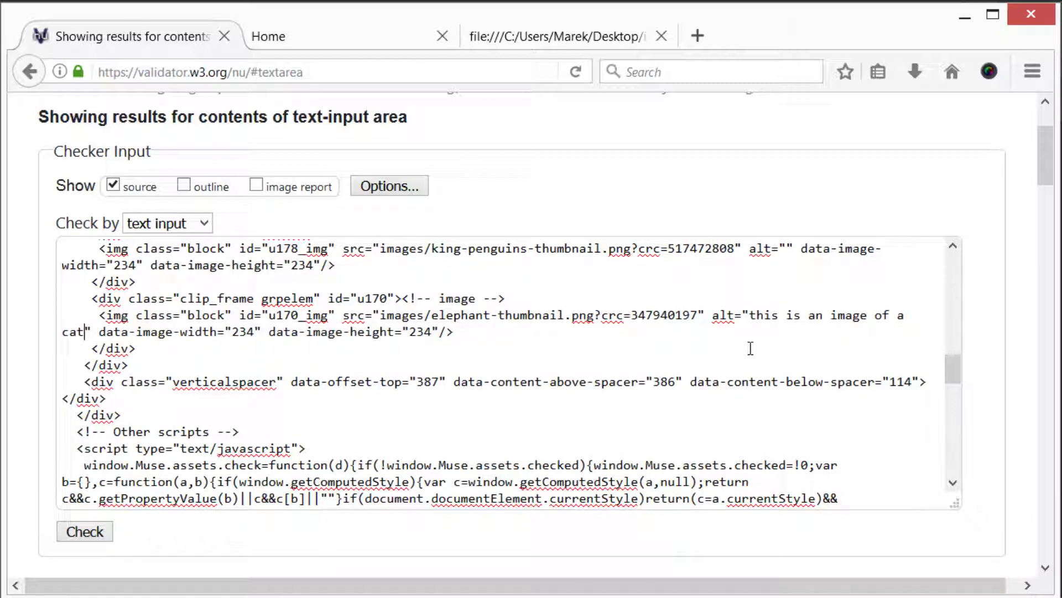
pyautogui.keyDown('shift'); pyautogui.click(749, 316); pyautogui.keyUp('shift')
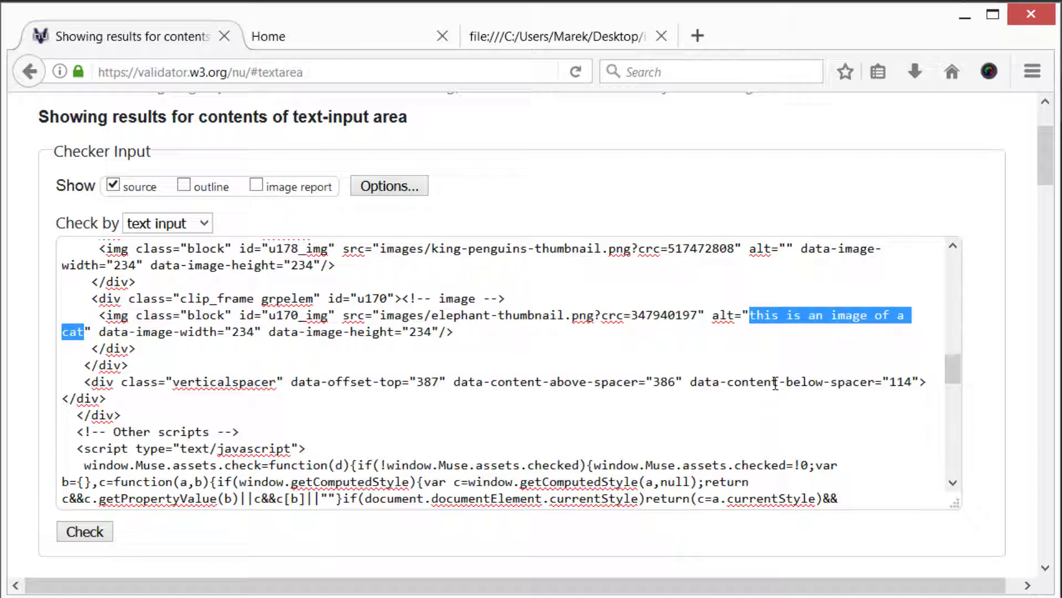
pyautogui.doubleClick(759, 249)
pyautogui.click(788, 248)
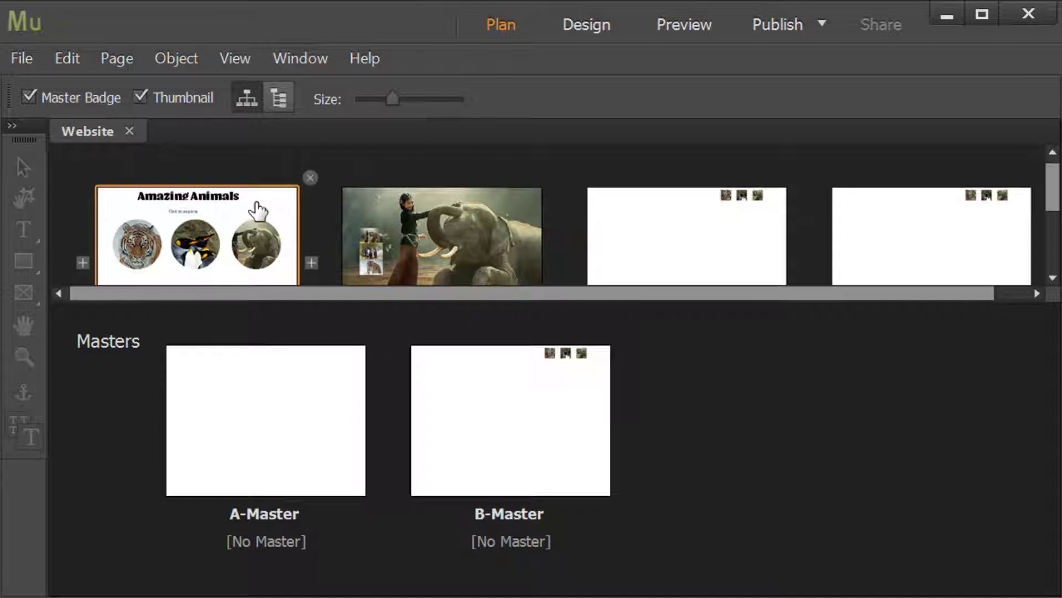
# Open the Home page for design and view the elephant image's tooltip and alternative text properties, leaving them without changes.
pyautogui.doubleClick(258, 210)
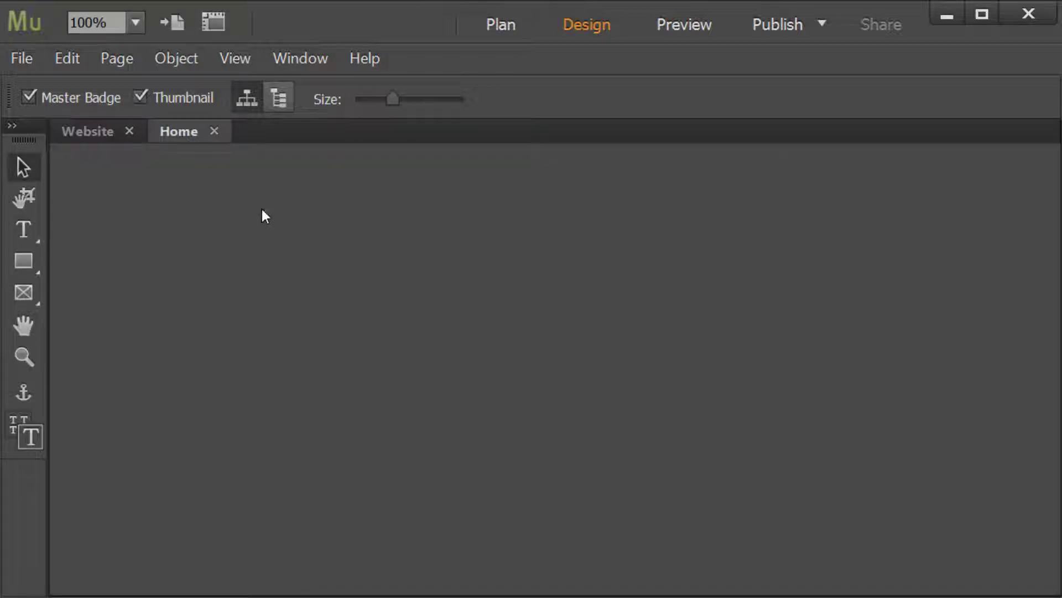
pyautogui.click(711, 382)
pyautogui.rightClick(648, 340)
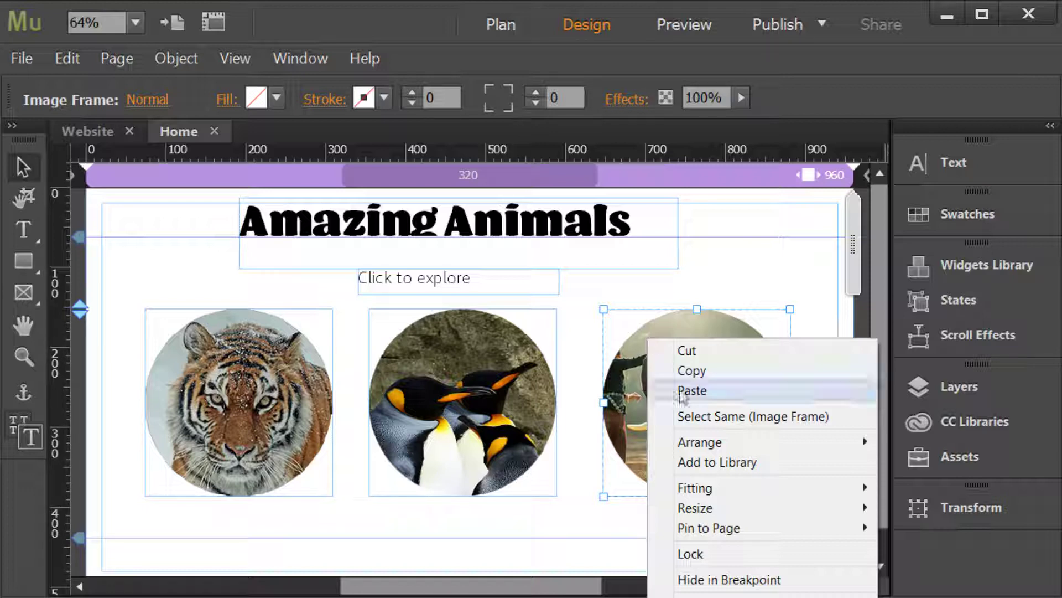
pyautogui.click(717, 595)
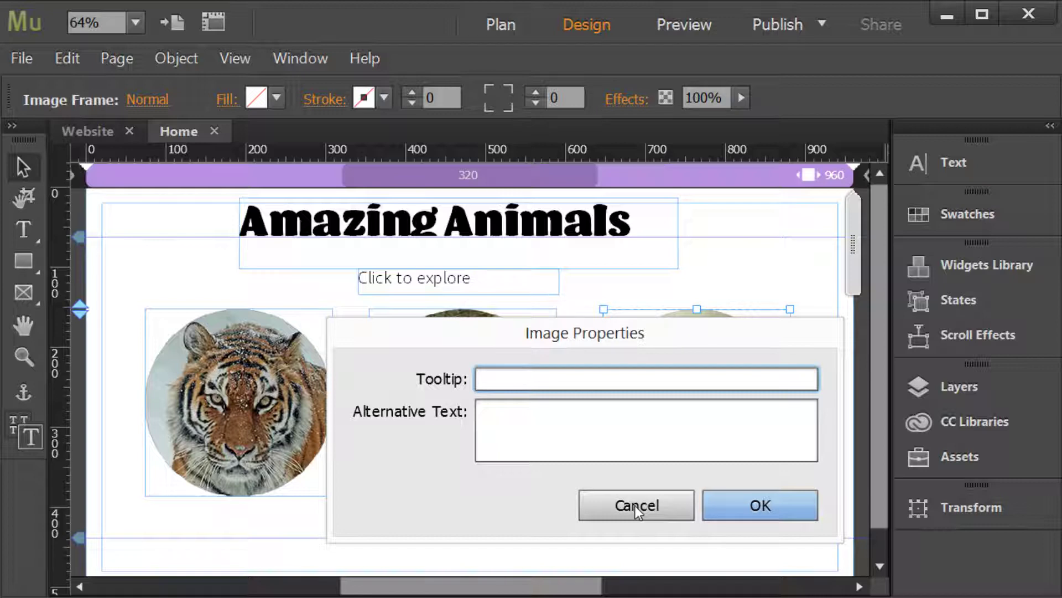
pyautogui.click(637, 505)
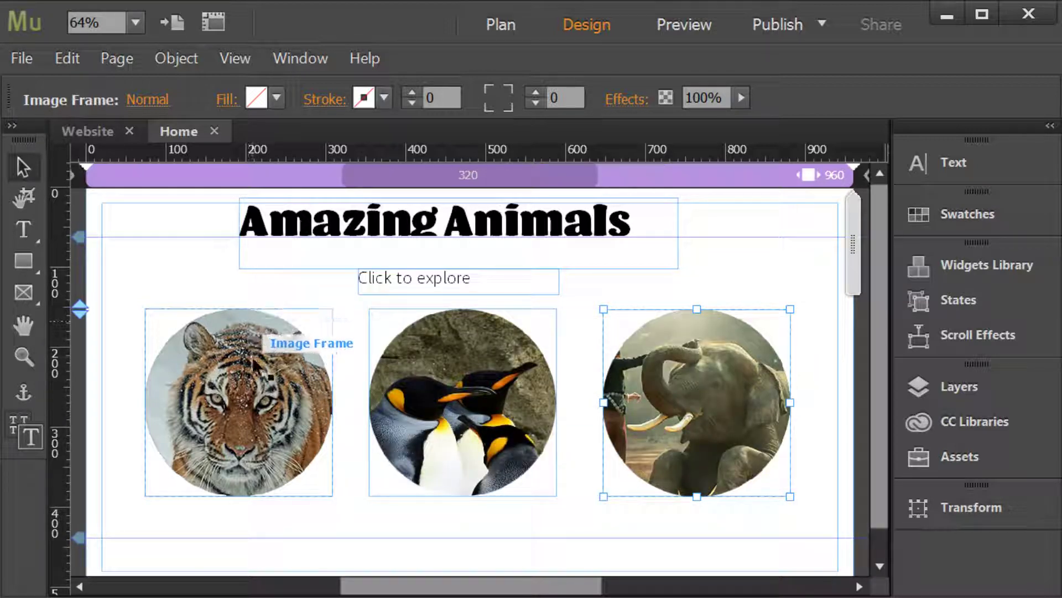
# Move the tiger image up to the page's upper-left corner, overlapping the title, and open its image properties.
pyautogui.moveTo(271, 357); pyautogui.dragTo(213, 213)
pyautogui.rightClick(214, 215)
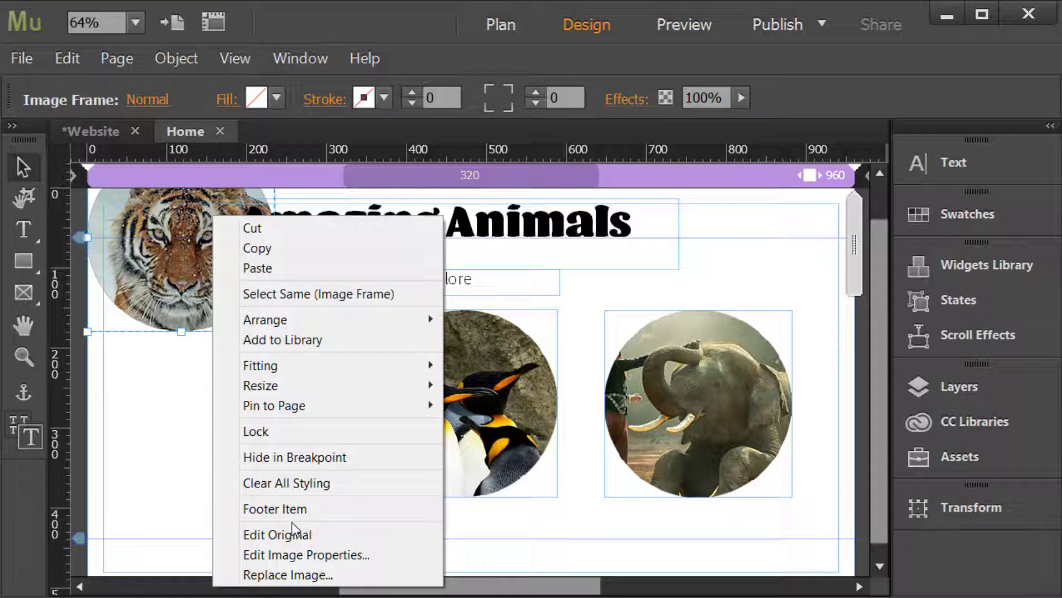
pyautogui.click(285, 555)
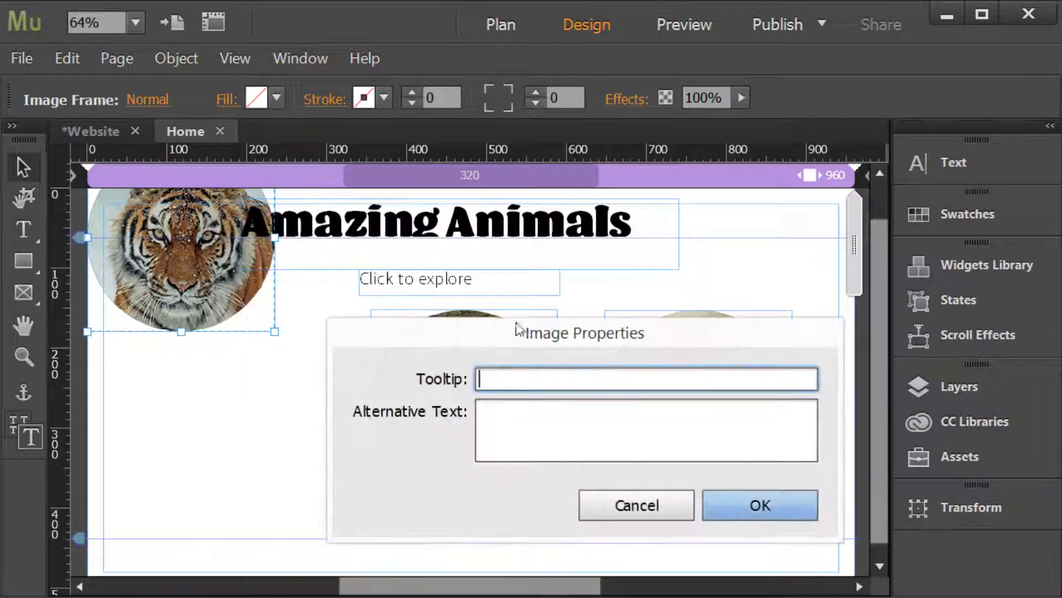
pyautogui.moveTo(520, 331); pyautogui.dragTo(423, 238)
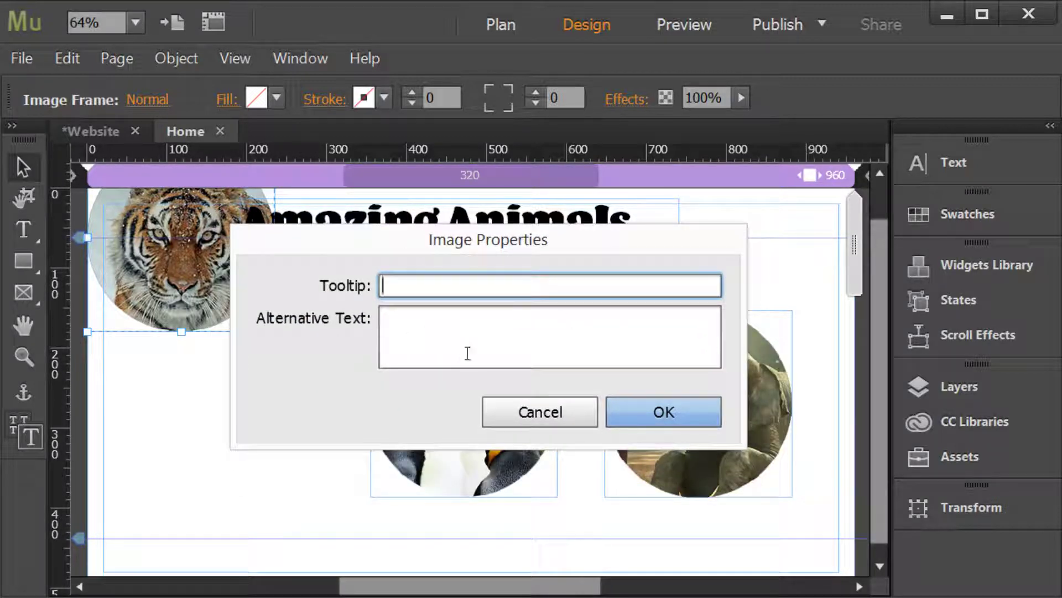
# Set the tiger image's alternative text to "Image of amazing Tiger!".
pyautogui.click(444, 329)
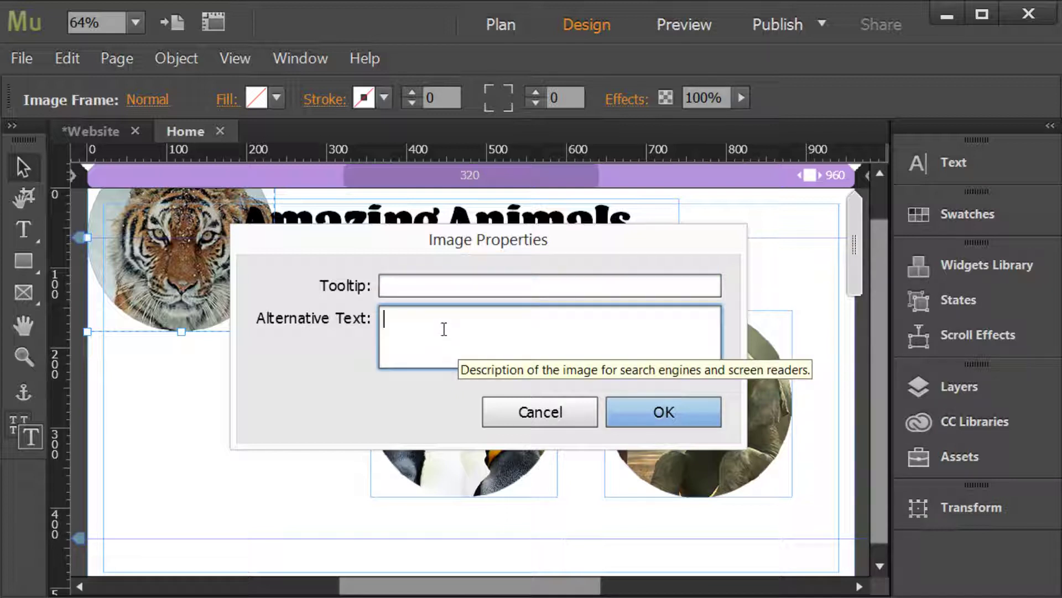
pyautogui.write('Image of amazing t')
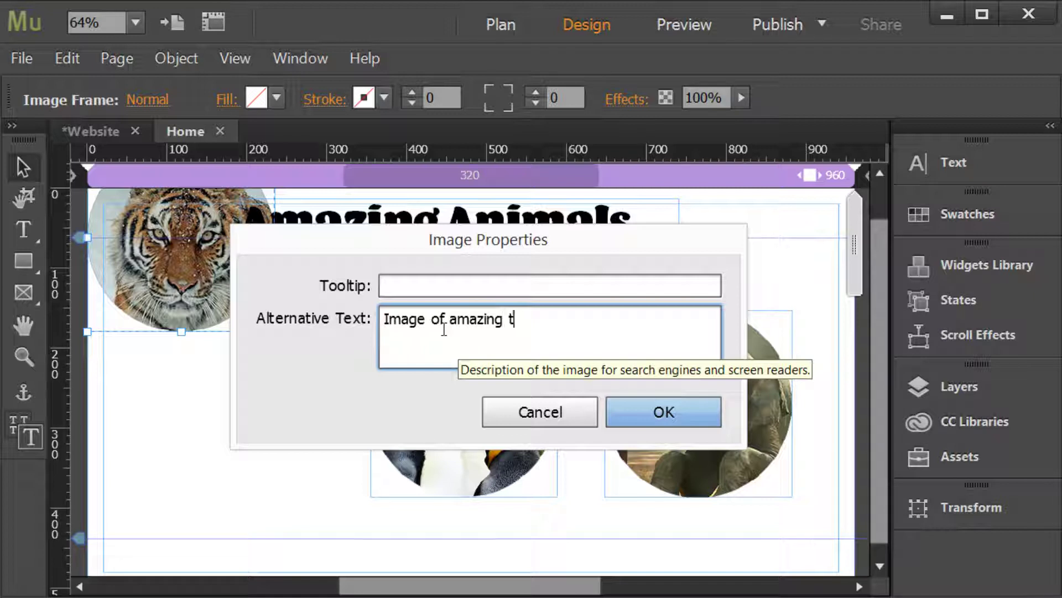
pyautogui.write('iger')
pyautogui.press('BackSpace')
pyautogui.press('BackSpace')
pyautogui.press('BackSpace')
pyautogui.press('BackSpace')
pyautogui.press('BackSpace')
pyautogui.write('Tiger!')
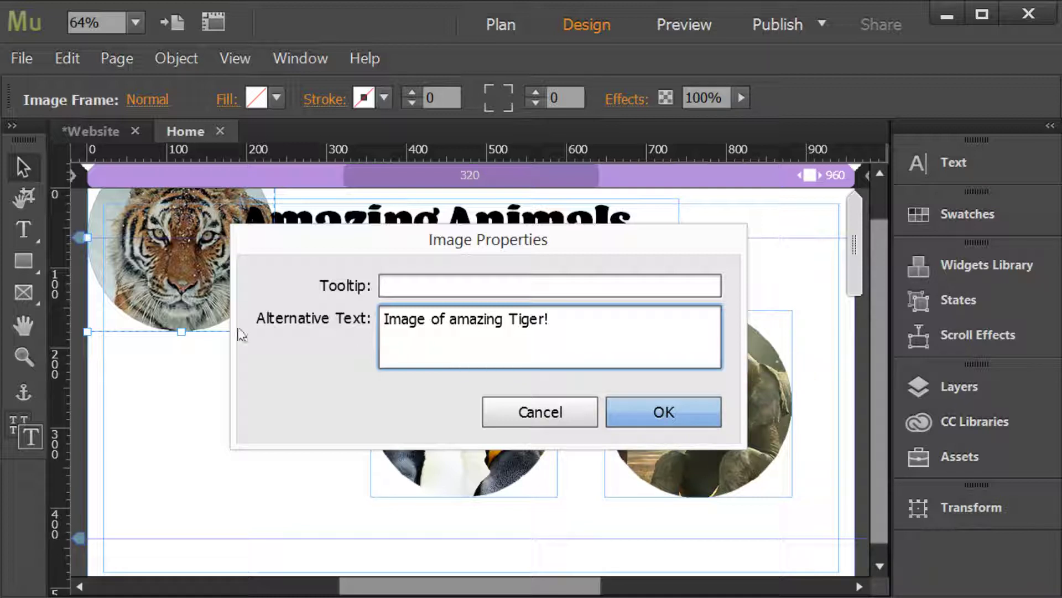
pyautogui.moveTo(275, 327)
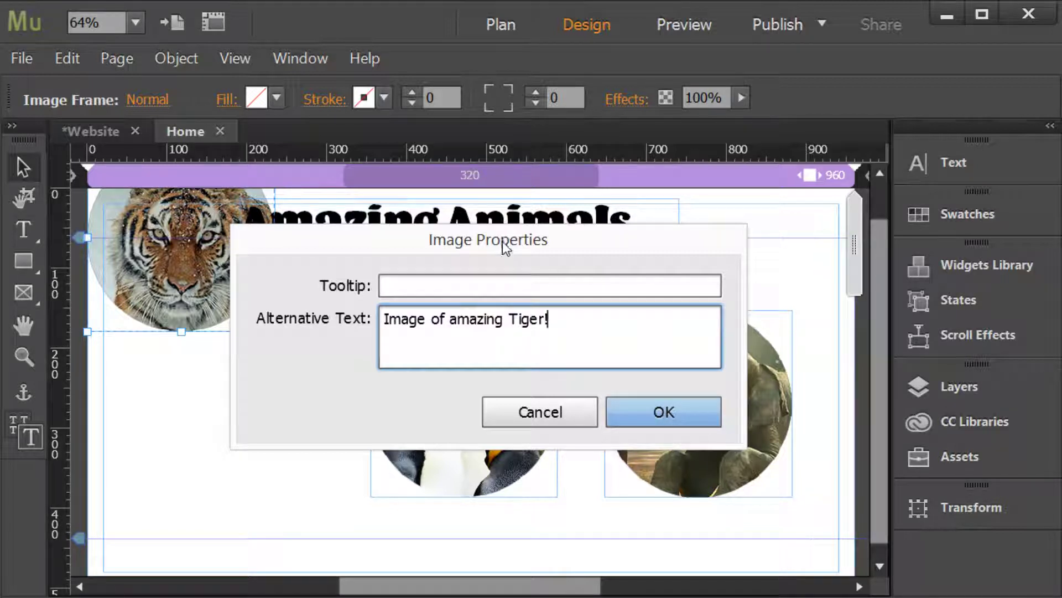
pyautogui.moveTo(506, 248); pyautogui.dragTo(514, 271)
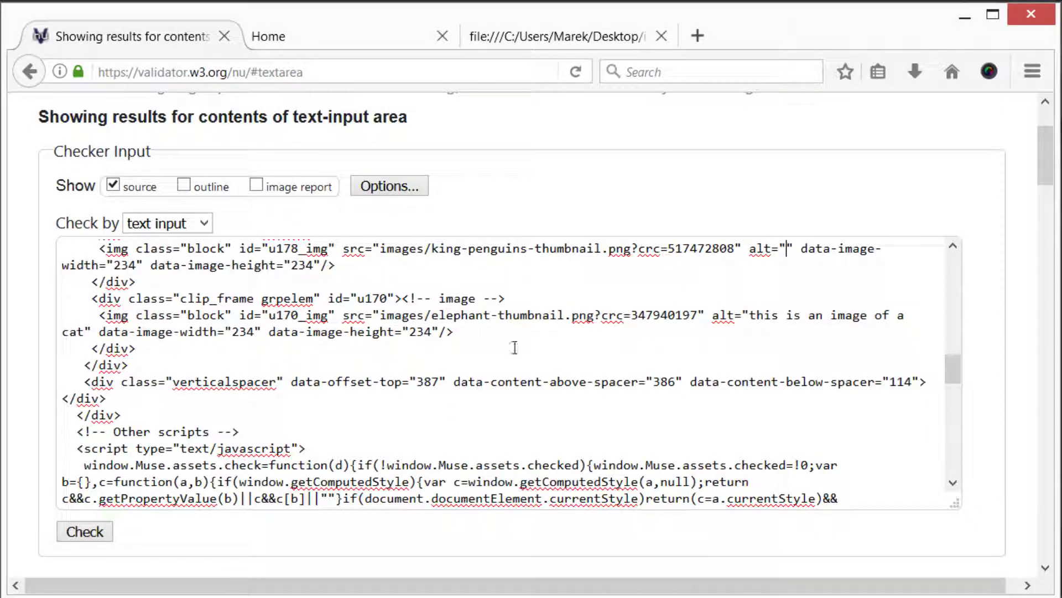
# Look back through the page markup in the W3C checker's text input in the browser.
pyautogui.scroll(5, 479, 411)
pyautogui.scroll(4, 1048, 191)
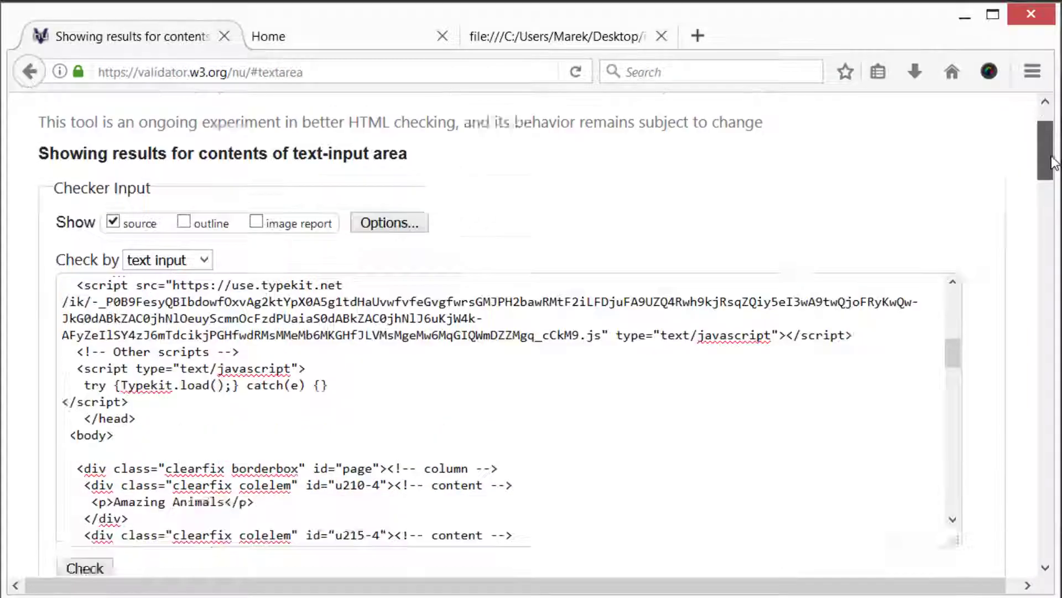